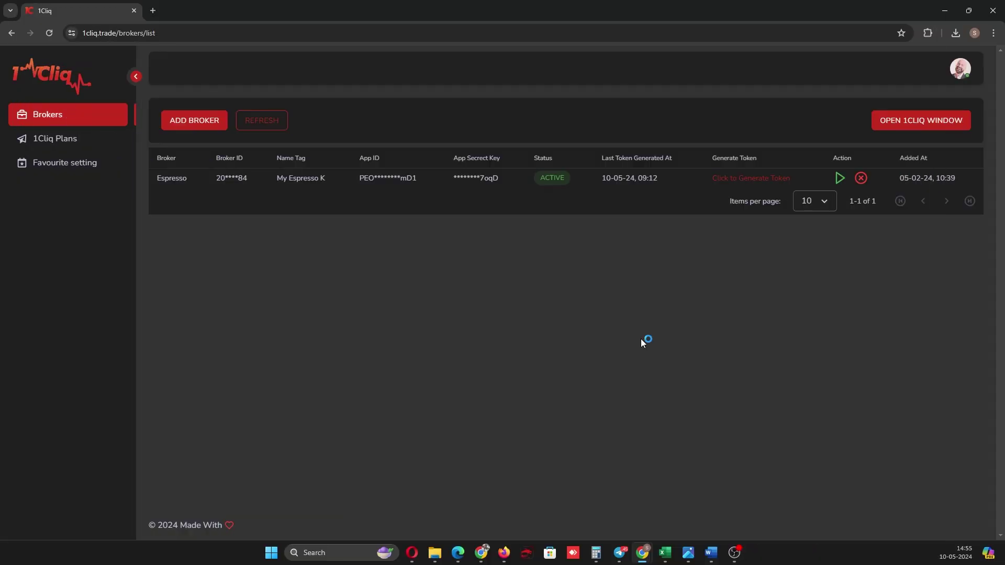
# - Start adding a new broker in 1Cliq and pick Tradejini from the broker list
pyautogui.click(206, 126)
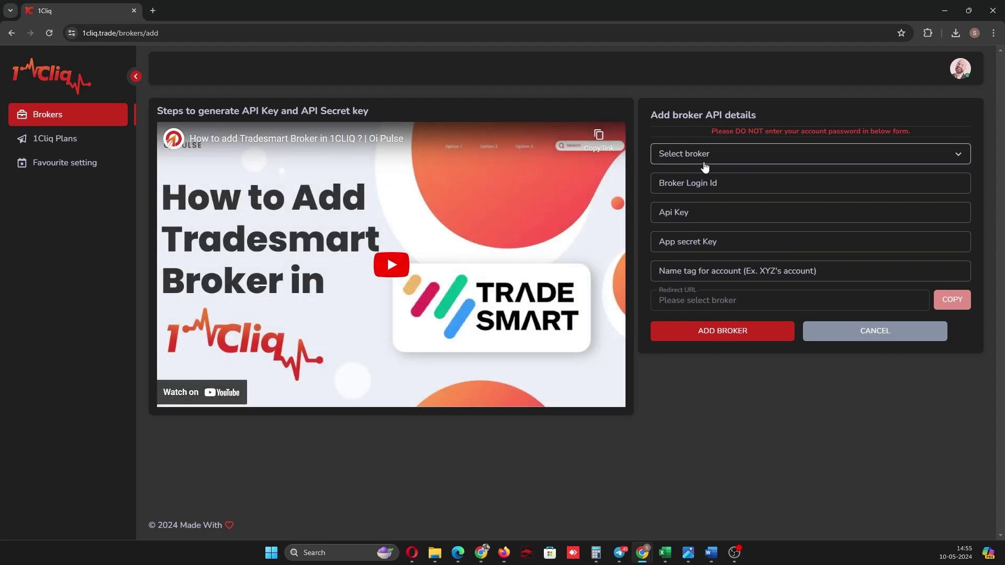
pyautogui.click(705, 154)
pyautogui.scroll(-5, 738, 236)
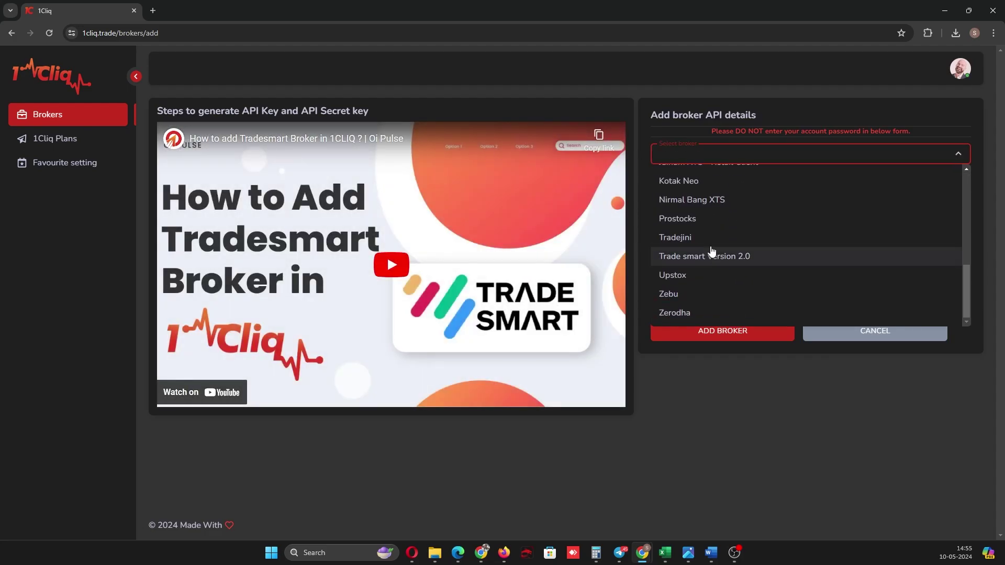
pyautogui.click(699, 237)
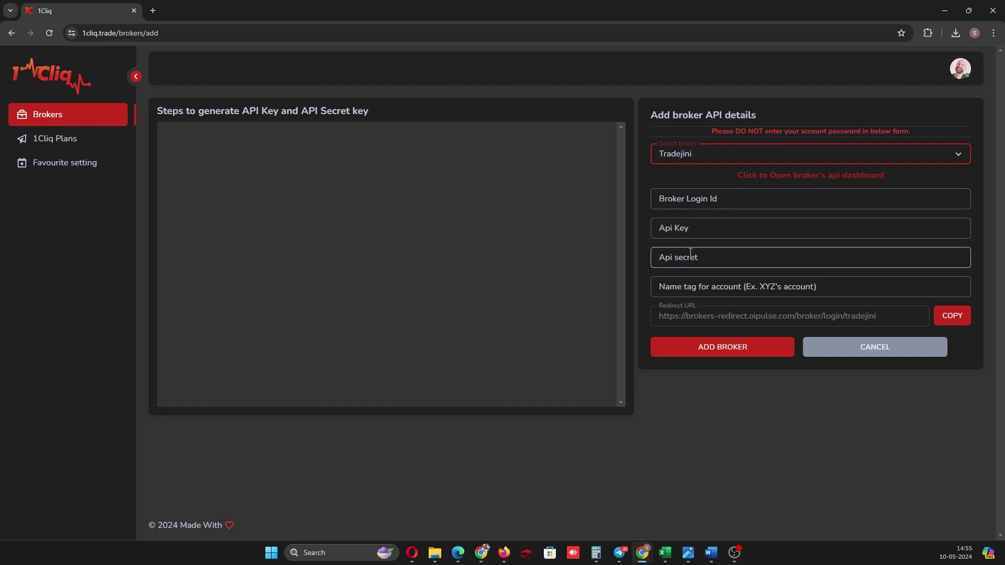
# - Open Tradejini's CubePlus API developer portal and log in with the existing developer account
pyautogui.click(792, 180)
pyautogui.click(177, 12)
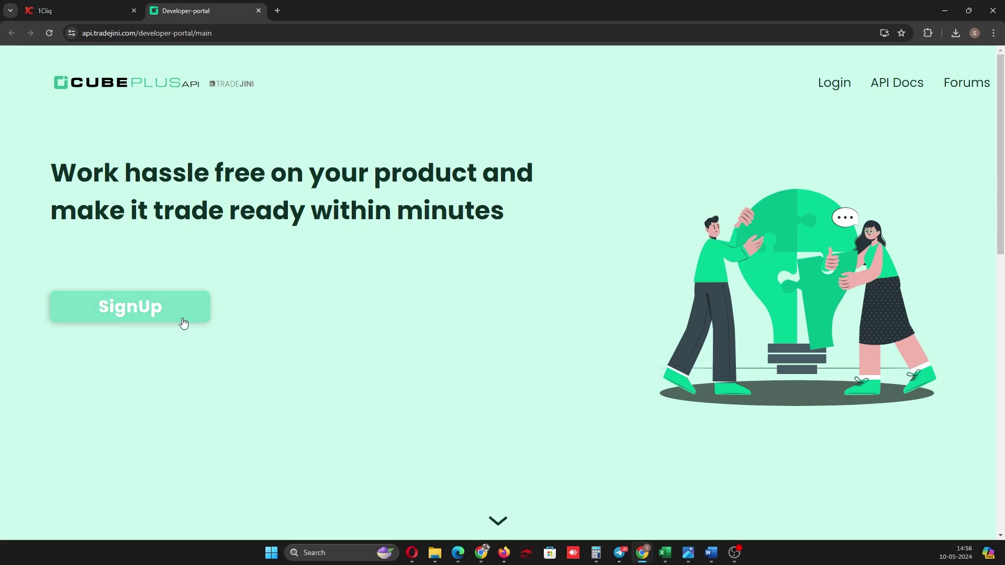
pyautogui.scroll(-2, 463, 232)
pyautogui.scroll(2, 457, 240)
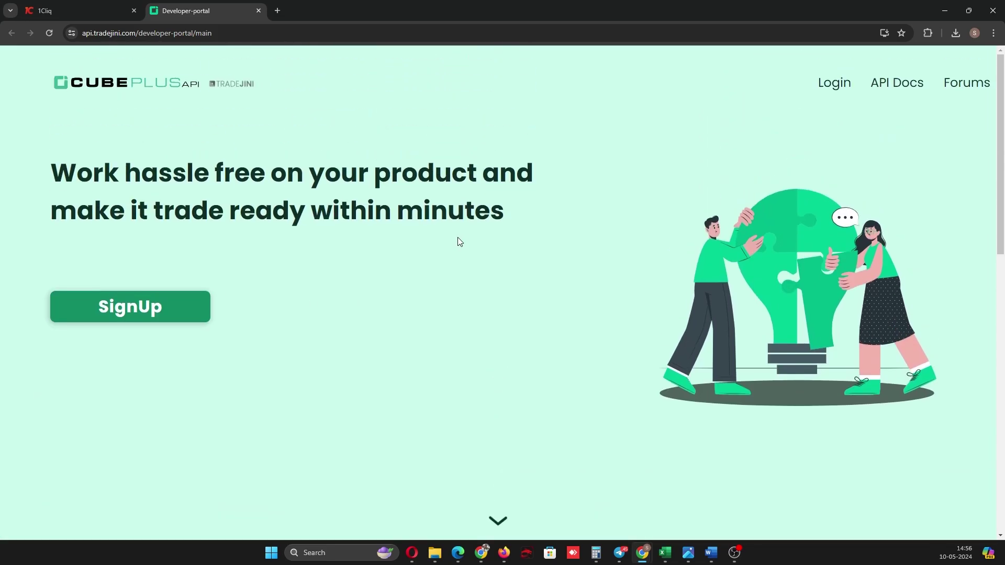
pyautogui.click(180, 309)
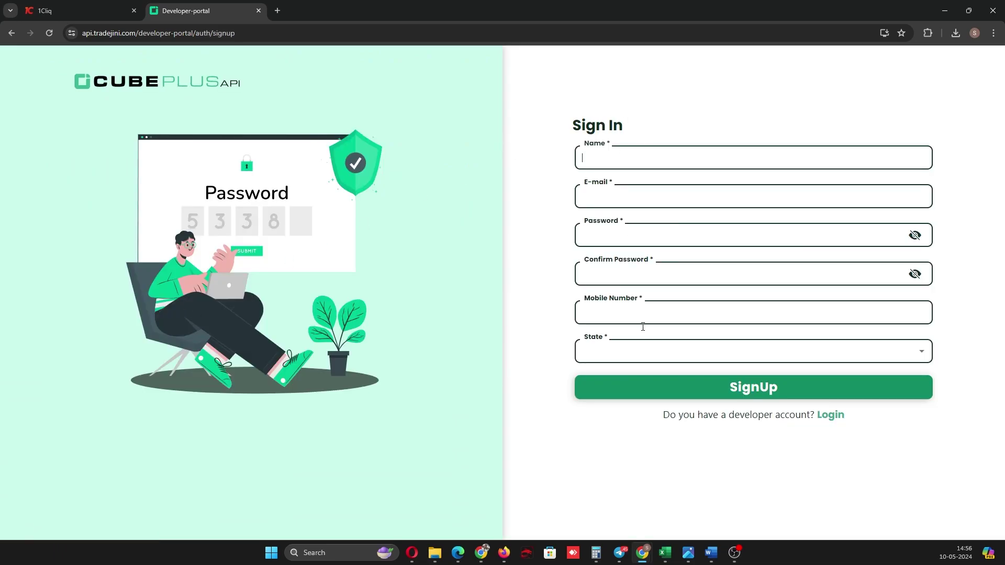
pyautogui.click(829, 416)
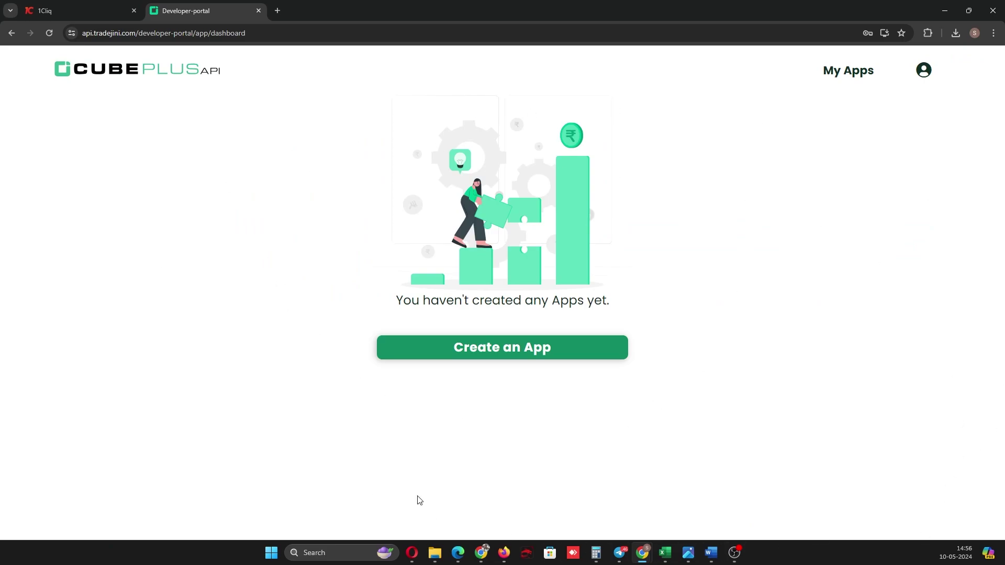
# - Begin an Apps-type app named Oipulse, then go back to 1Cliq for the redirect URL
pyautogui.click(569, 355)
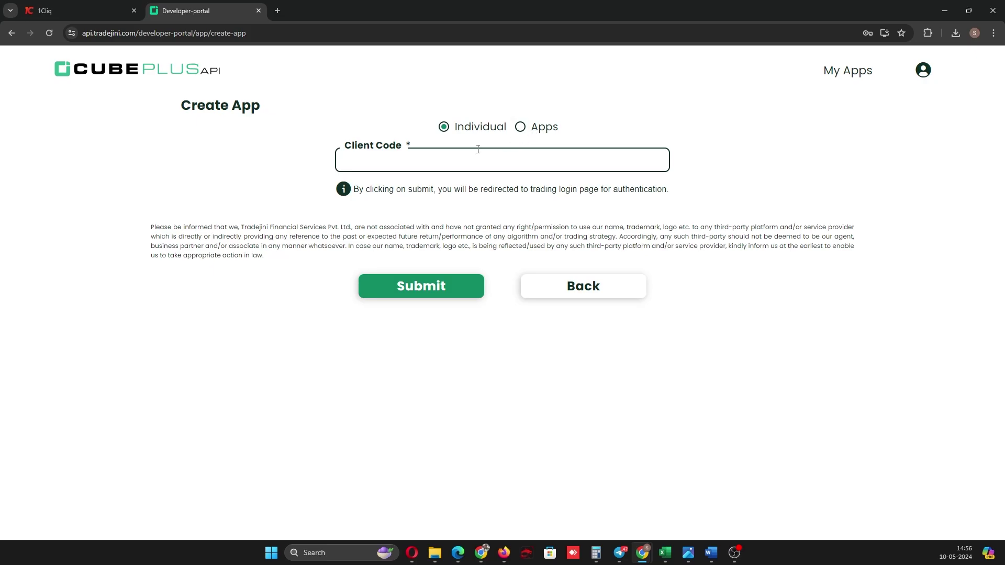
pyautogui.click(522, 131)
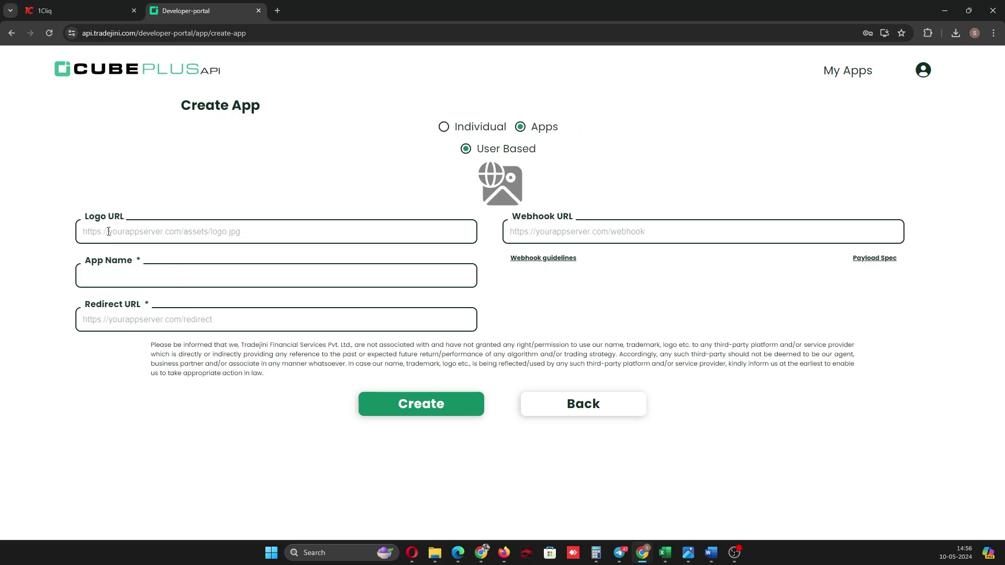
pyautogui.click(211, 281)
pyautogui.write('Oipulse')
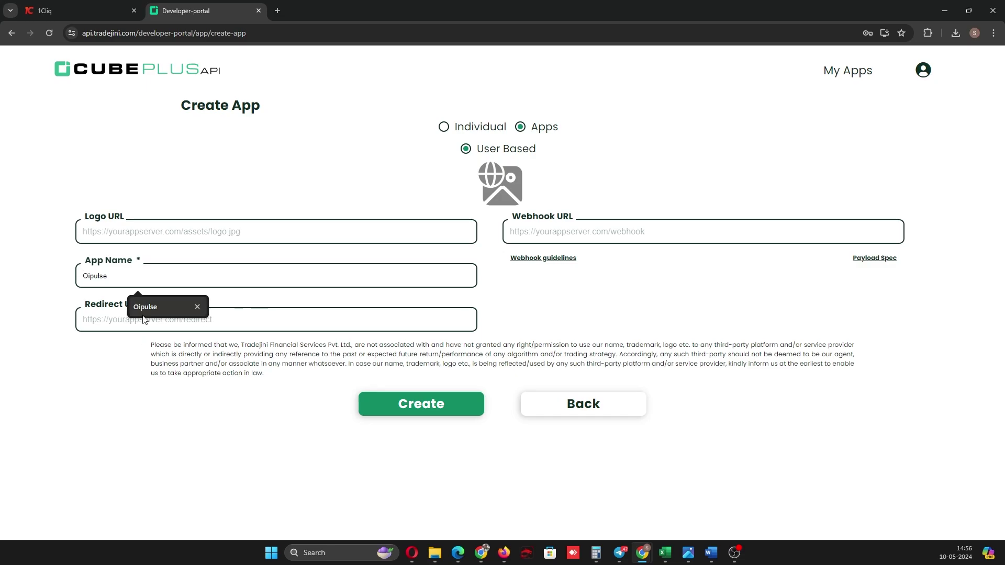
pyautogui.click(175, 315)
pyautogui.click(123, 322)
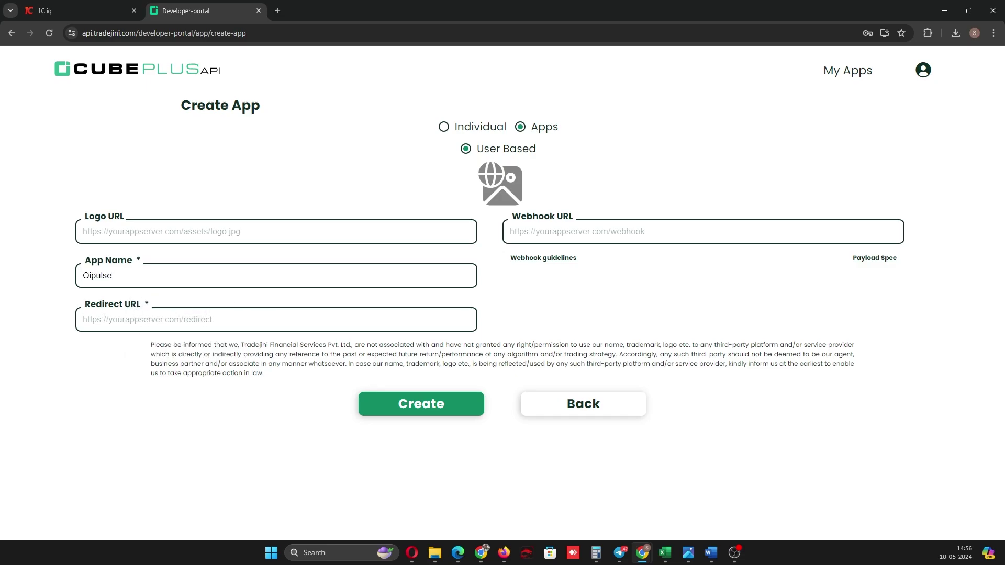
pyautogui.click(83, 7)
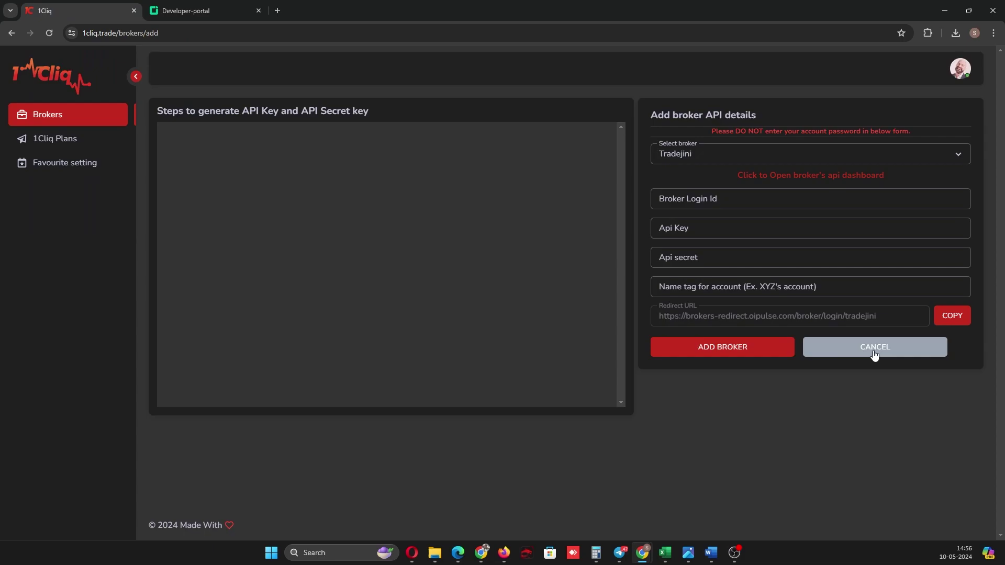
# - Paste 1Cliq's copied Tradejini redirect URL into the Oipulse app form and create the app
pyautogui.click(952, 318)
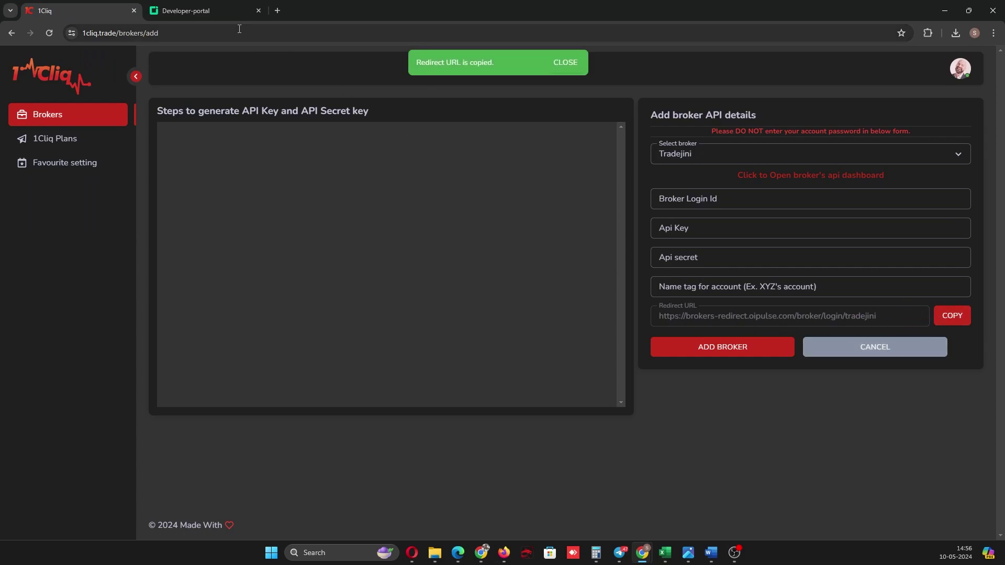
pyautogui.click(187, 11)
pyautogui.click(159, 312)
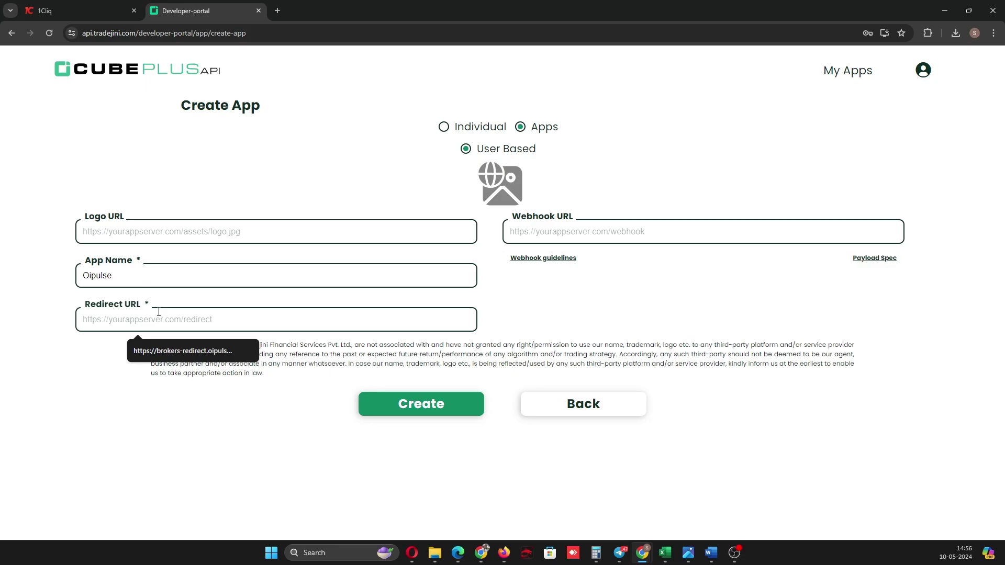
pyautogui.click(189, 351)
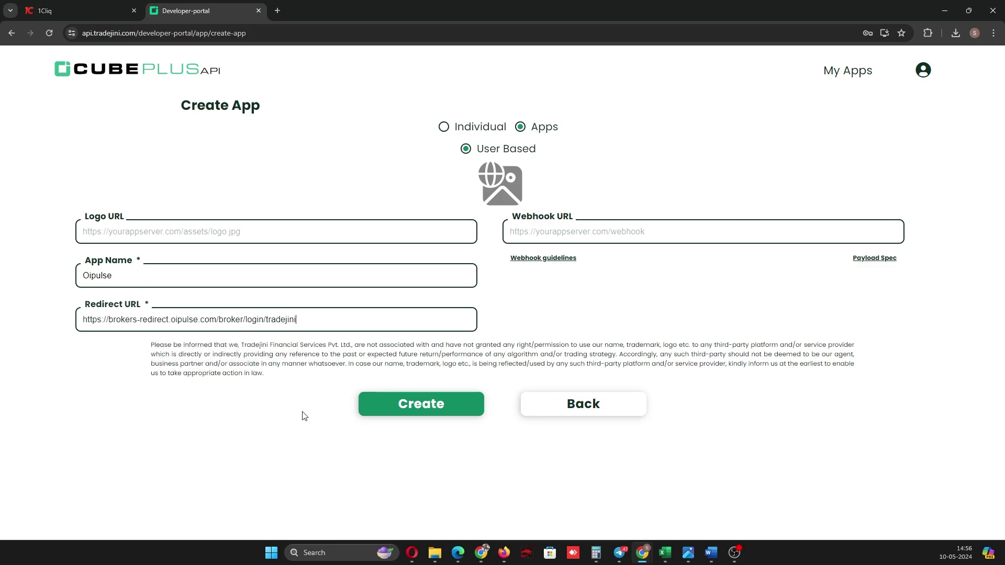
pyautogui.click(442, 410)
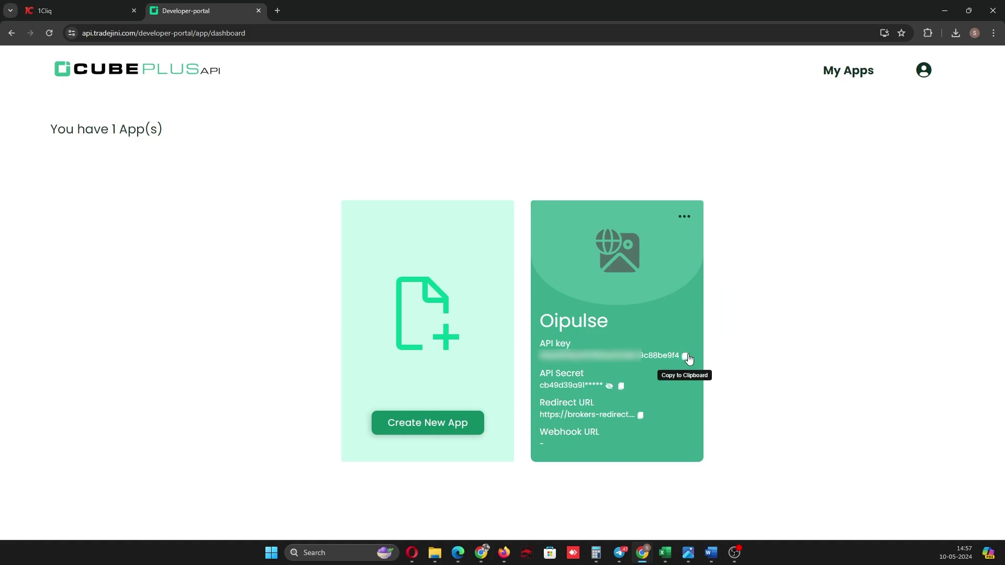
# - Paste the Oipulse API key into 1Cliq's Api Key field
pyautogui.click(74, 11)
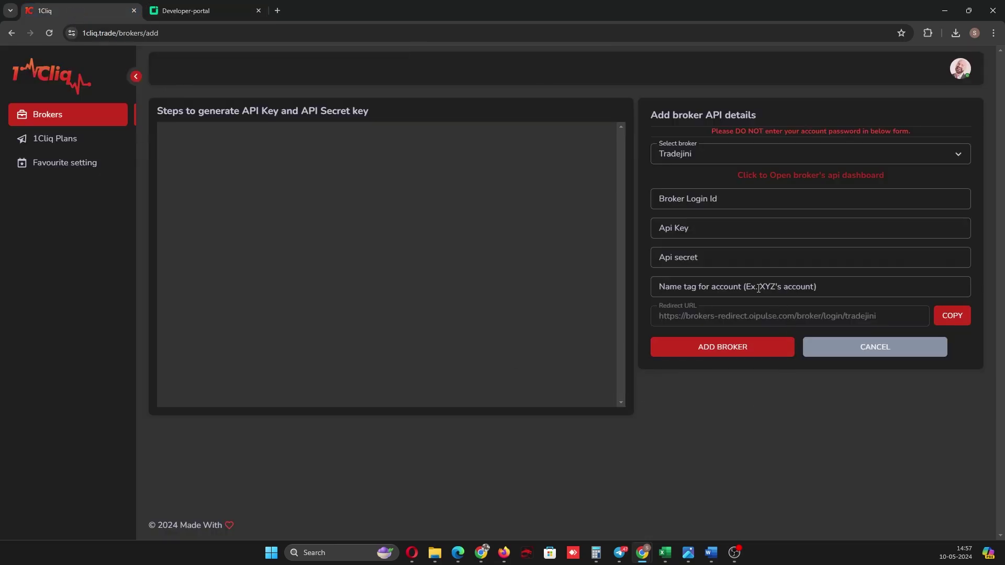
pyautogui.click(712, 228)
pyautogui.hotkey('ctrl', 'v')
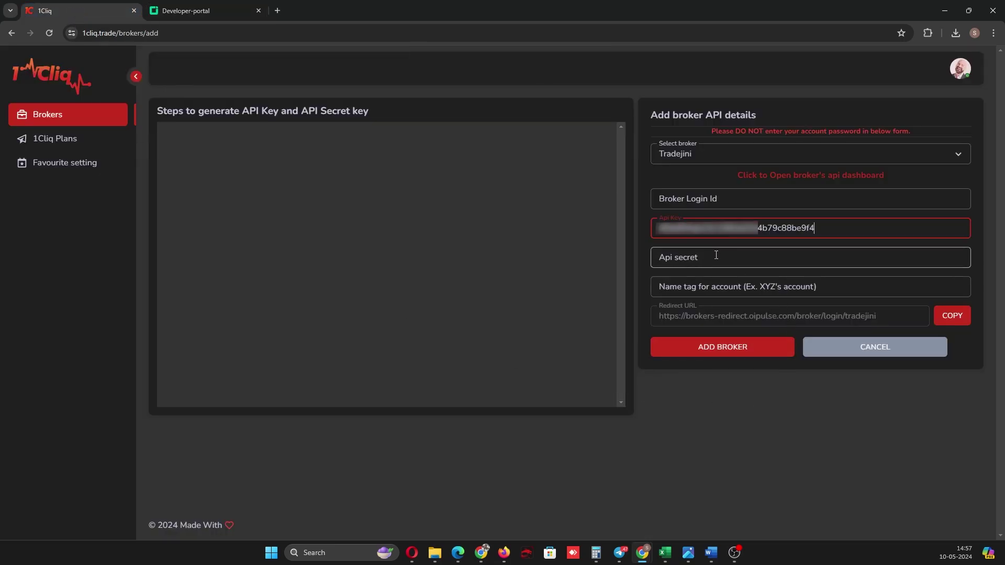
# - Copy the API secret from the portal and paste it into Api secret
pyautogui.click(716, 255)
pyautogui.click(197, 11)
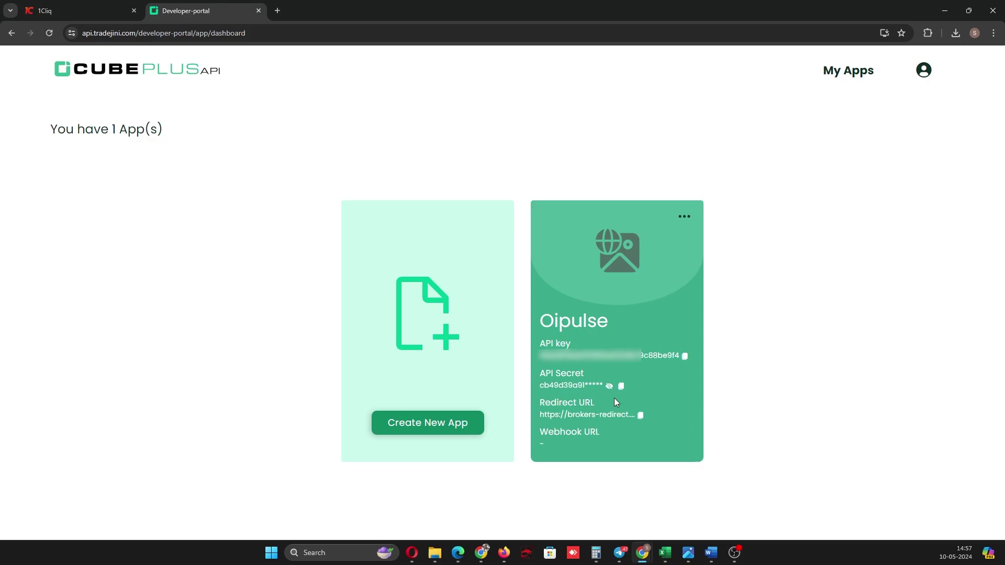
pyautogui.click(91, 15)
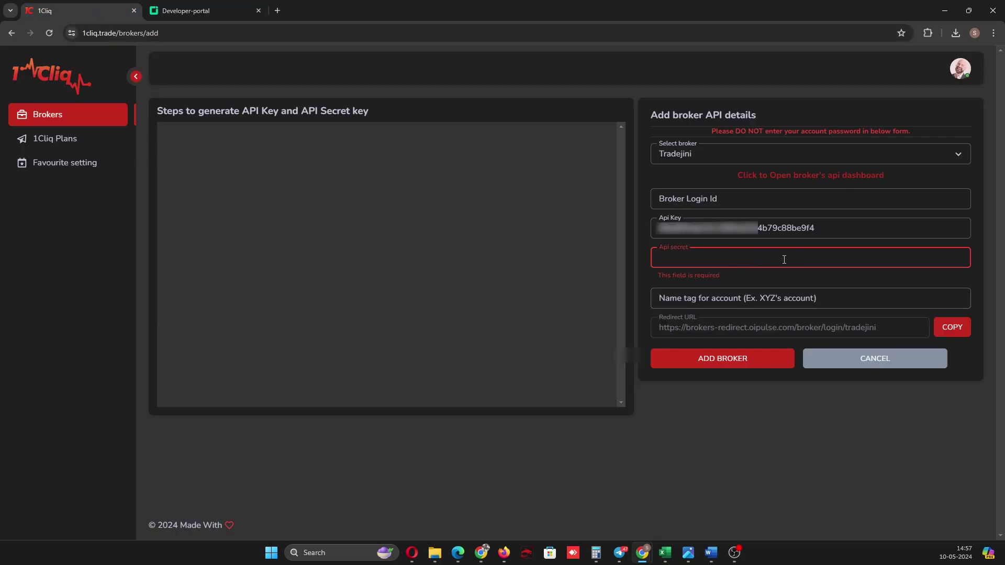
pyautogui.hotkey('ctrl', 'v')
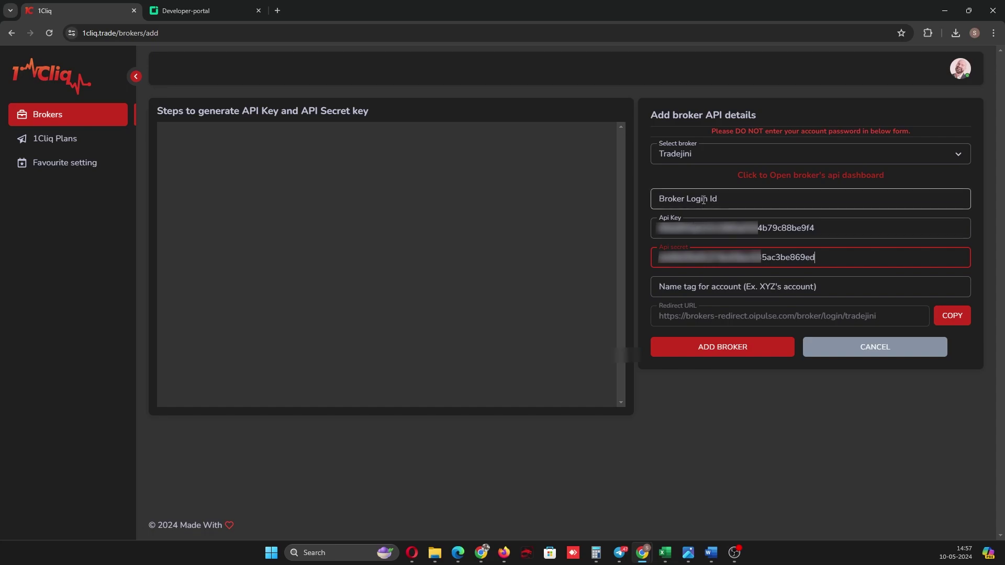
# - Fill in the broker login ID and try submitting the Tradejini broker details
pyautogui.click(702, 198)
pyautogui.hotkey('ctrl', 'v')
pyautogui.click(731, 468)
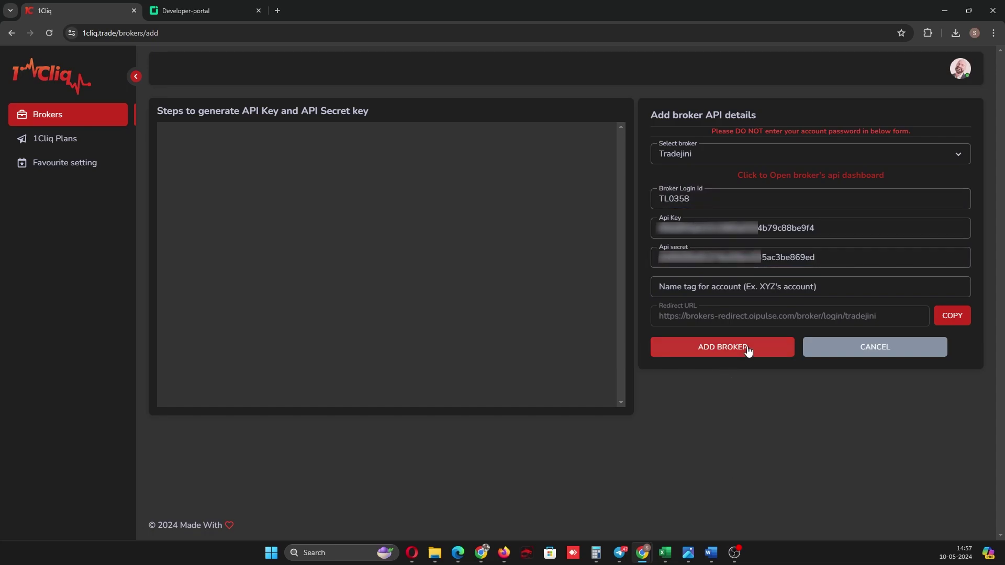
pyautogui.click(747, 352)
pyautogui.write('tradejini')
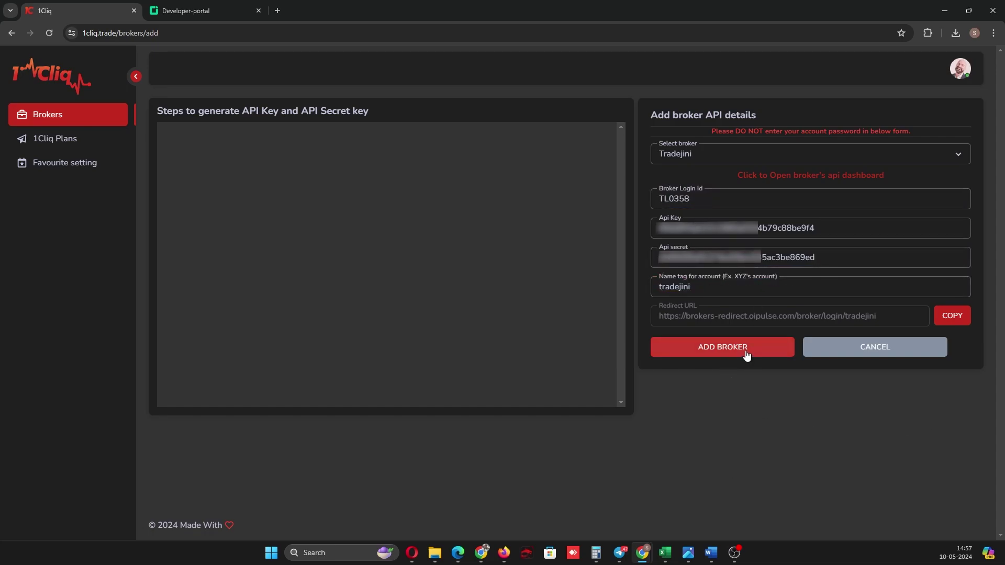
# - Submit the Tradejini broker and close the Oi Pulse token success page
pyautogui.click(745, 351)
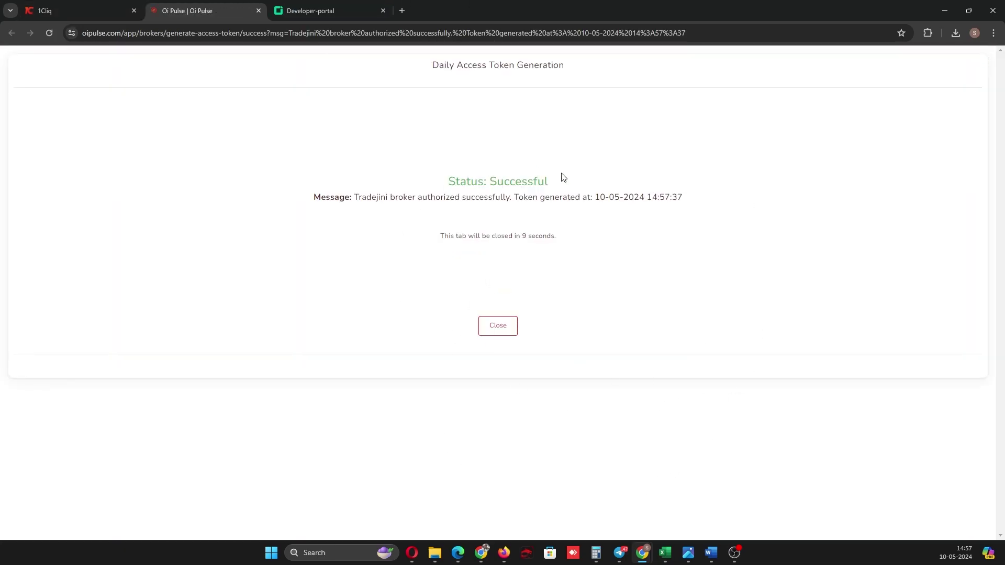
pyautogui.click(501, 326)
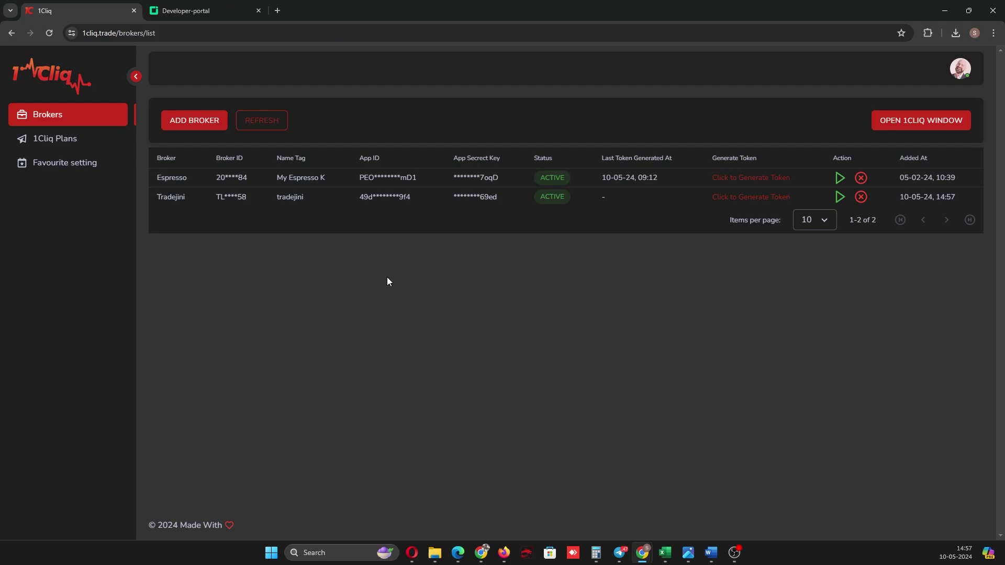
# - Select Tradejini for trading, then buy and sell a test BANKNIFTY call
pyautogui.click(839, 197)
pyautogui.click(918, 124)
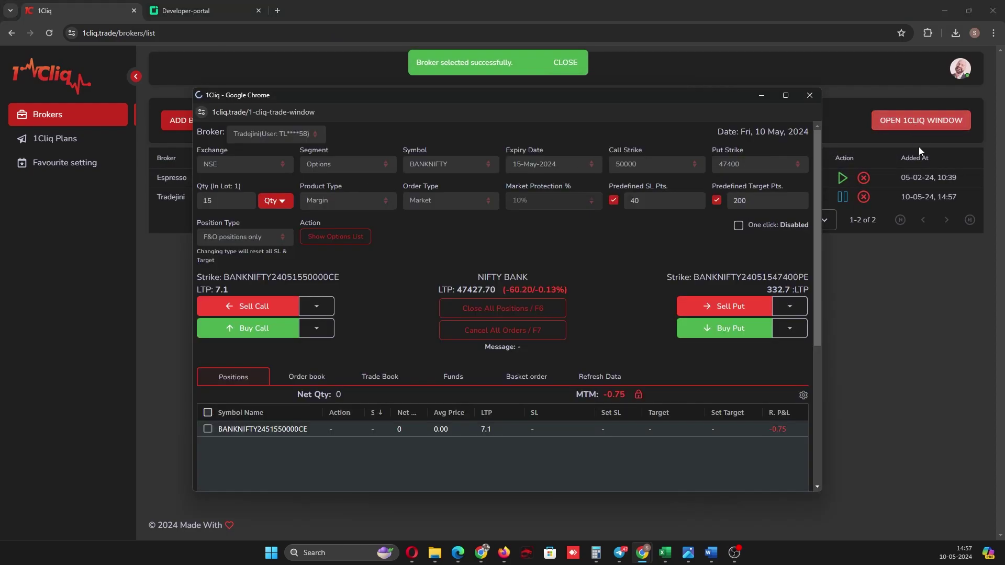
pyautogui.click(262, 328)
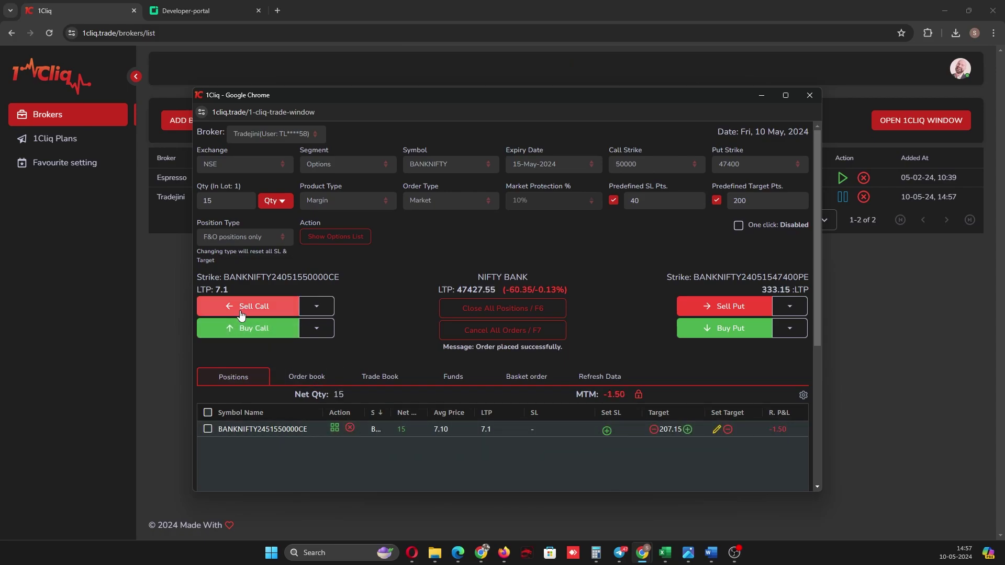
pyautogui.click(225, 308)
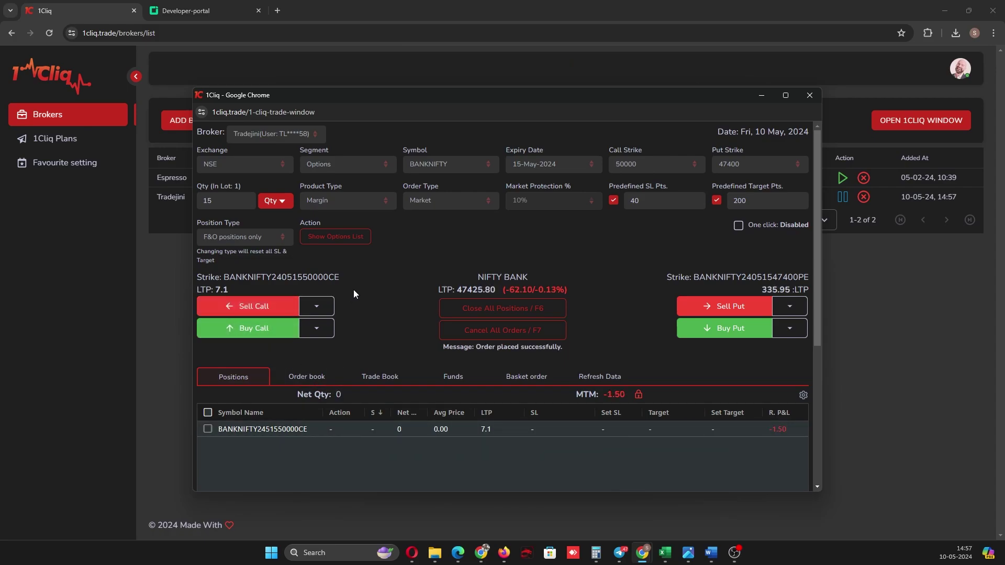